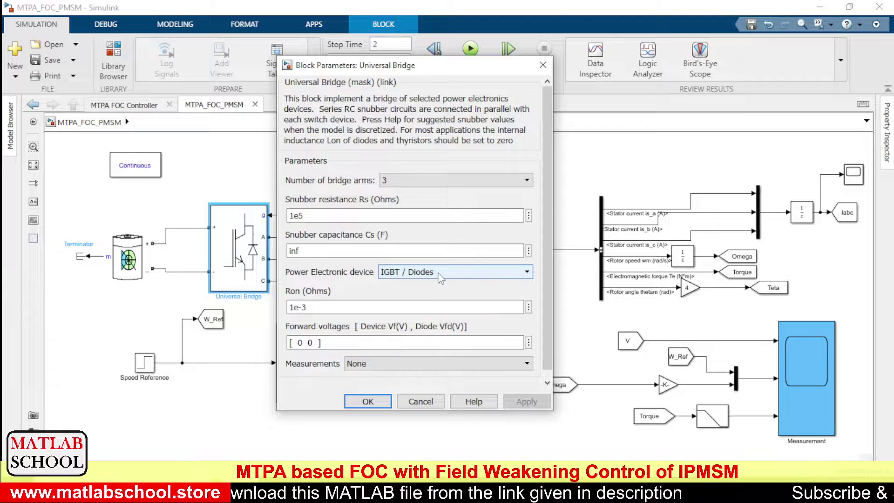
Step: Close the Universal Bridge parameters, then review the Battery block's voltage, capacity, state-of-charge and response-time settings and close them
{"action": "left_click", "coordinate": [368, 401]}
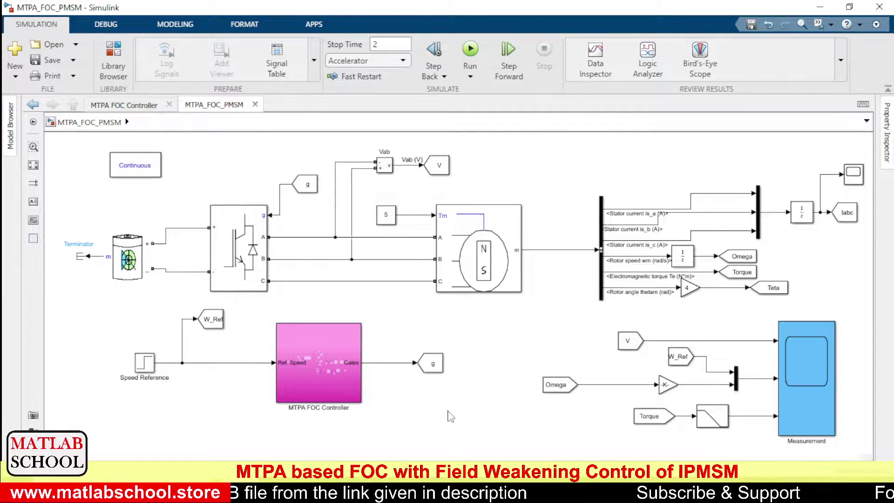
{"action": "left_click", "coordinate": [132, 253]}
{"action": "double_click", "coordinate": [133, 253]}
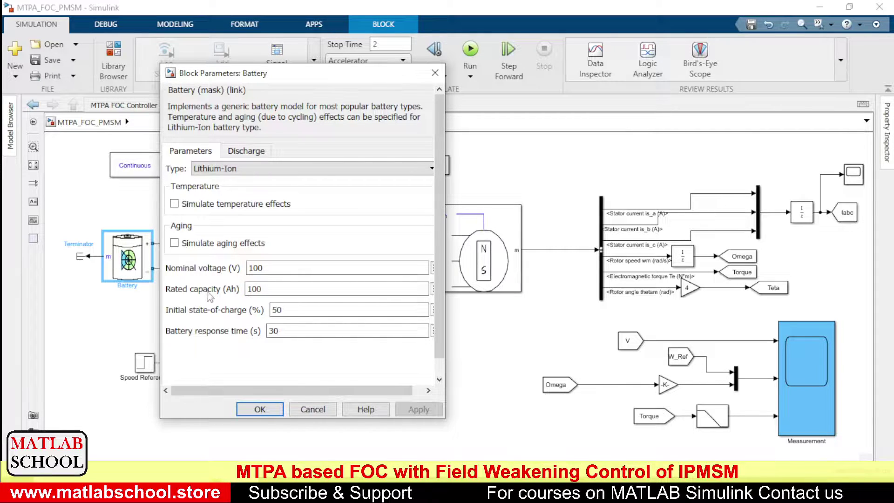
{"action": "left_click", "coordinate": [266, 289]}
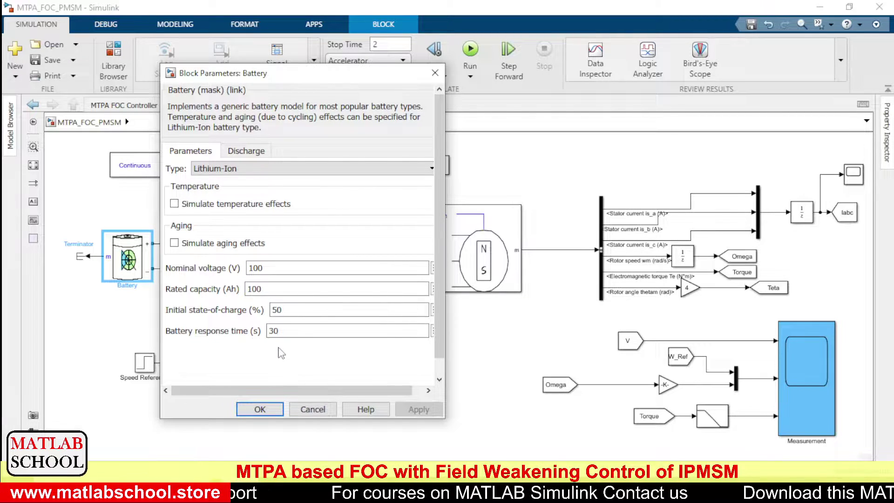
{"action": "left_click", "coordinate": [258, 409]}
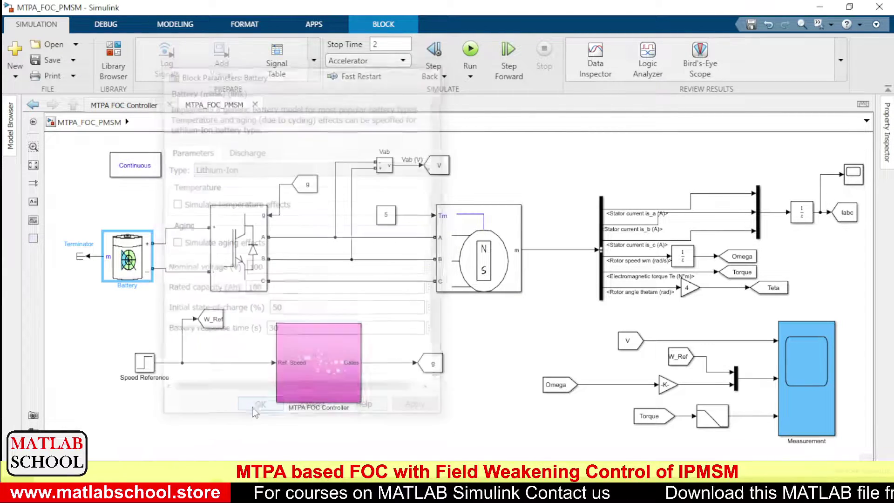
Step: Open the MTPA FOC Controller subsystem and examine its Ref. Speed input
{"action": "left_click", "coordinate": [323, 364]}
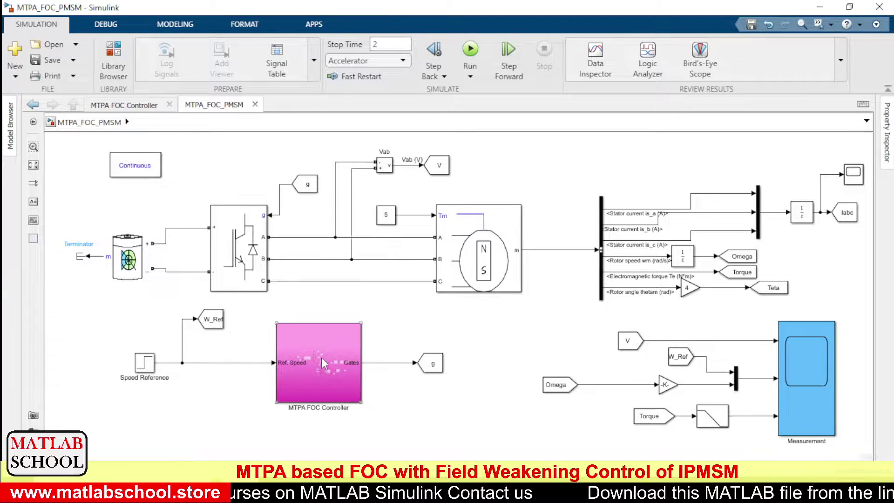
{"action": "double_click", "coordinate": [322, 363]}
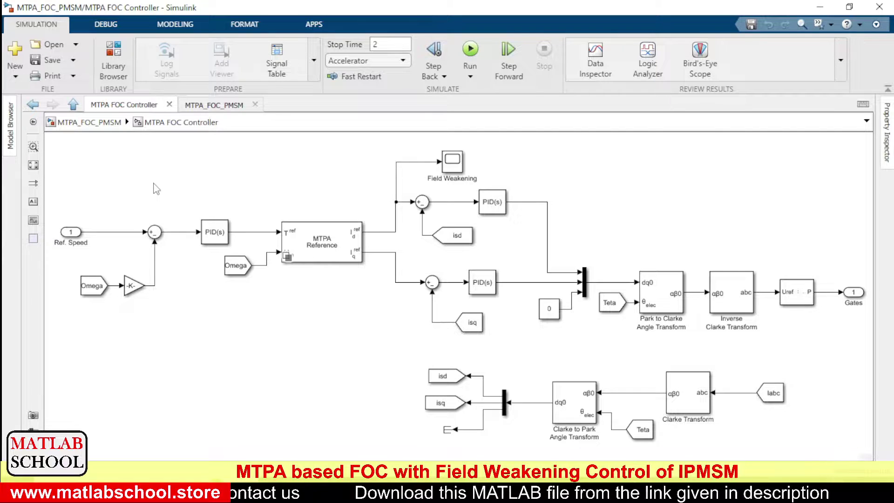
{"action": "left_click", "coordinate": [78, 232]}
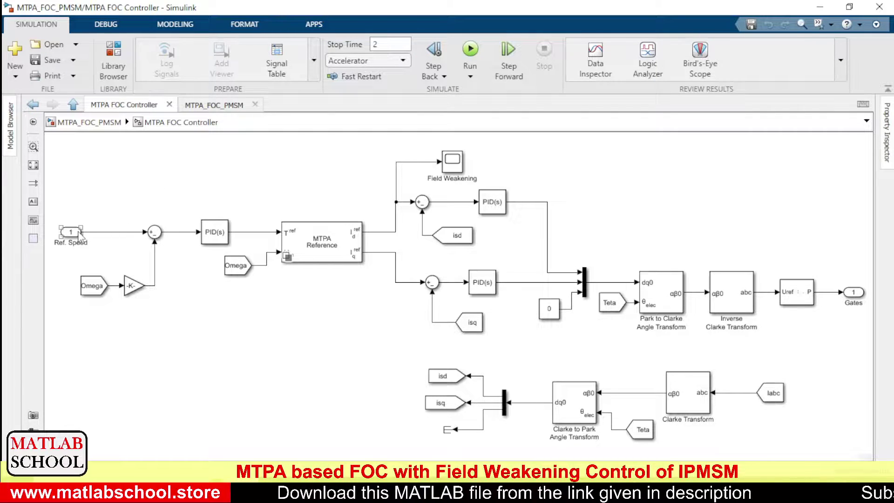
{"action": "left_click", "coordinate": [186, 188]}
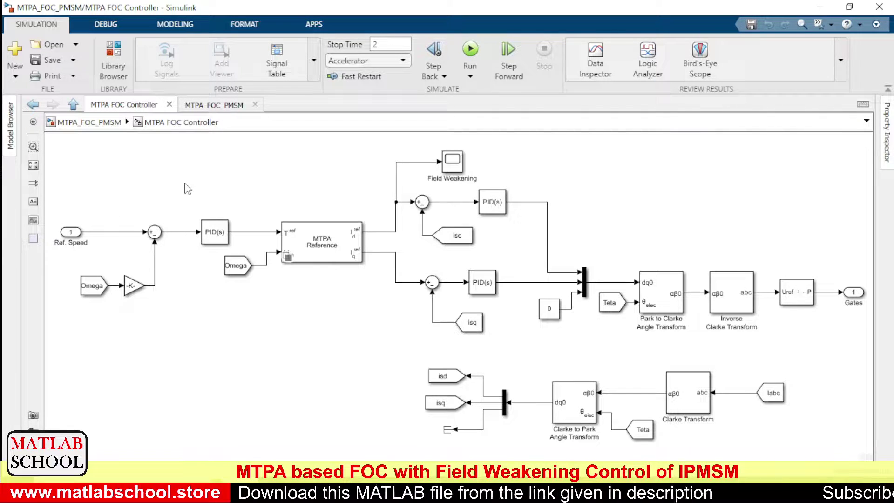
Step: Return to the top-level MTPA_FOC_PMSM model and review the Speed Reference step block's parameters
{"action": "left_click", "coordinate": [74, 121]}
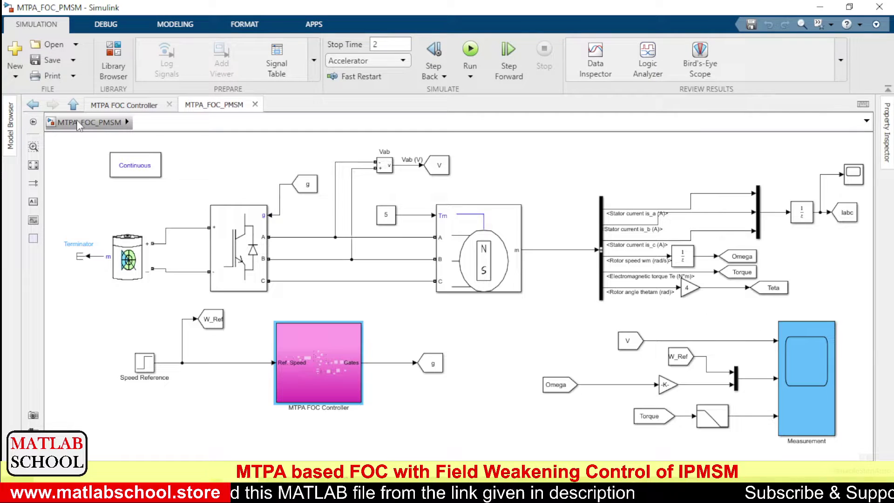
{"action": "left_click", "coordinate": [147, 367]}
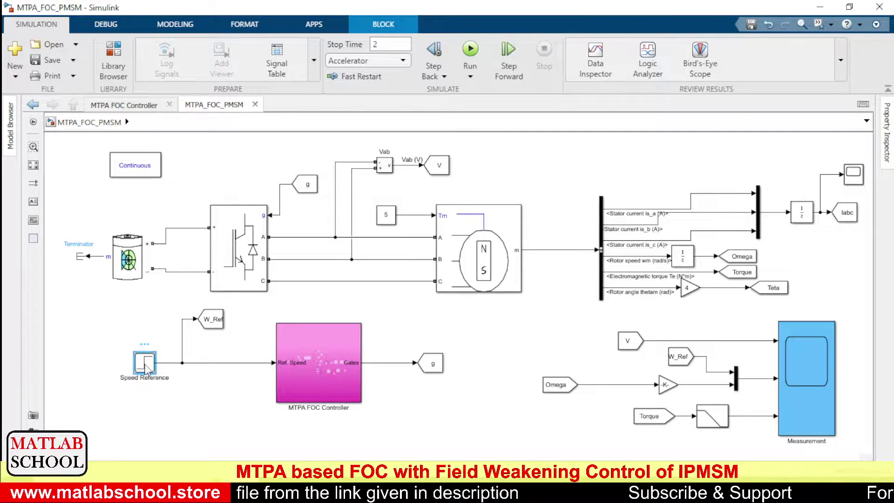
{"action": "double_click", "coordinate": [147, 367]}
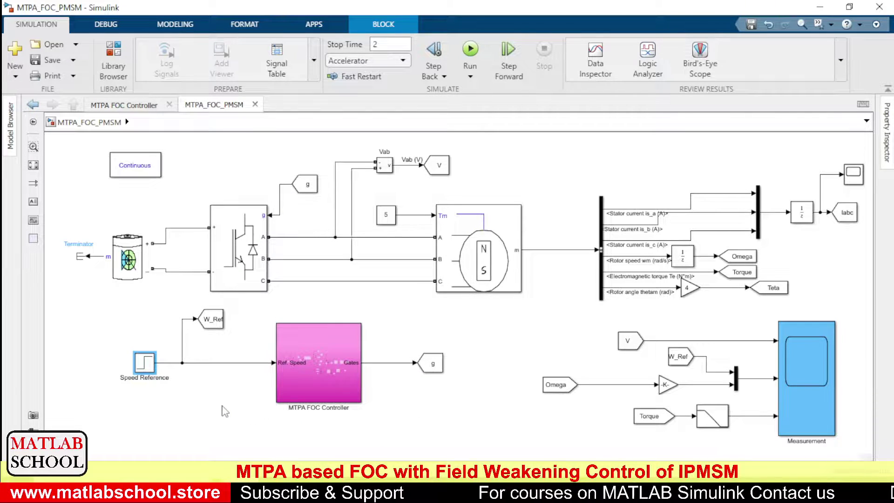
Step: Reopen the MTPA FOC Controller subsystem and trace the speed loop from the Omega feedback through the gain, sum and speed PID blocks
{"action": "double_click", "coordinate": [319, 355]}
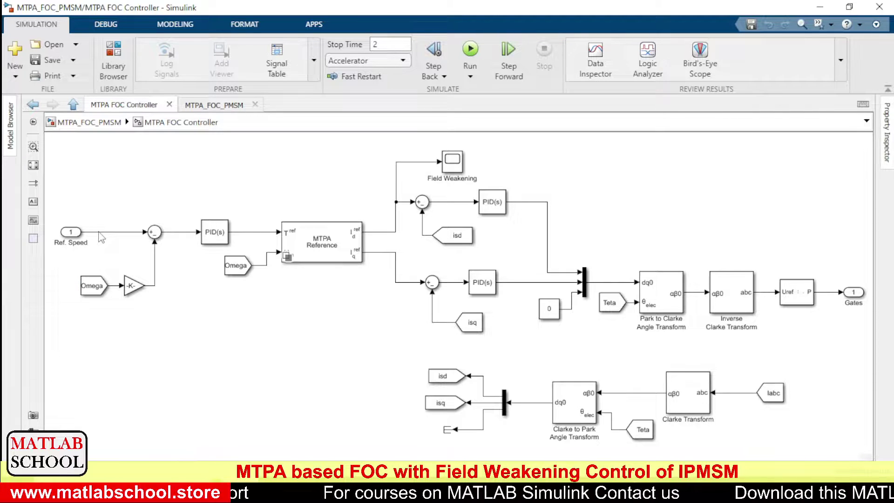
{"action": "left_click", "coordinate": [96, 284]}
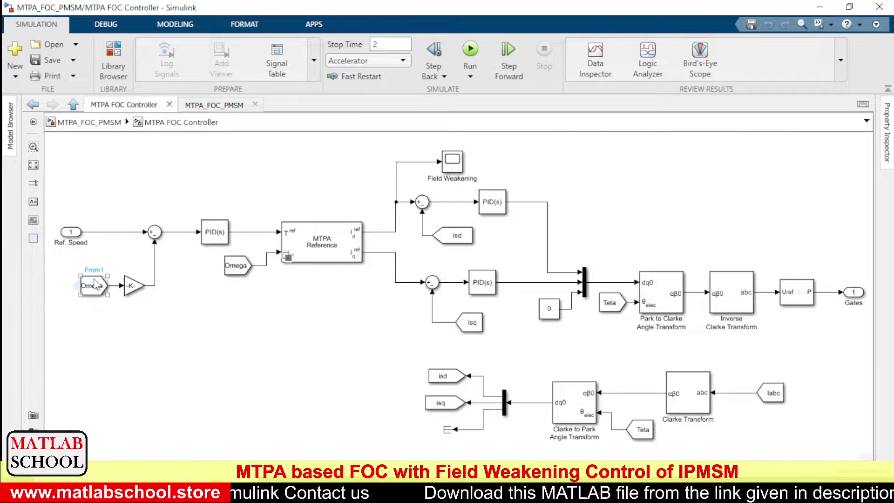
{"action": "left_click", "coordinate": [138, 289]}
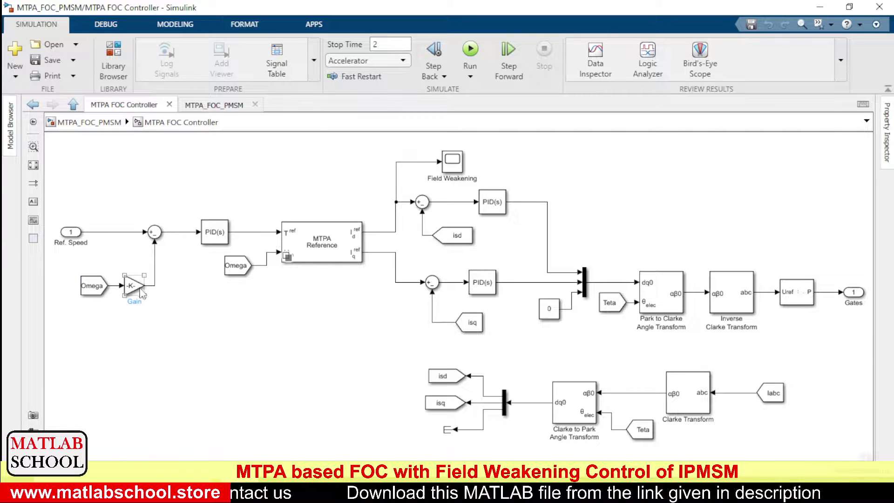
{"action": "left_click", "coordinate": [163, 305]}
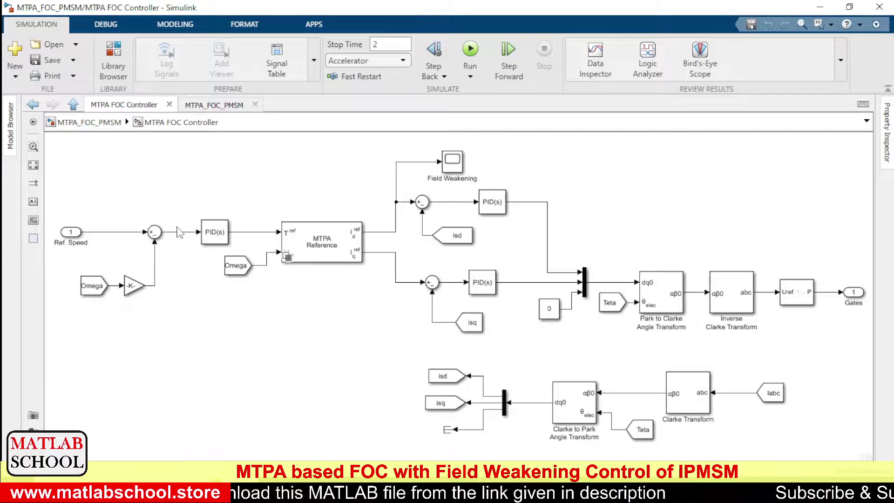
{"action": "left_click", "coordinate": [149, 226]}
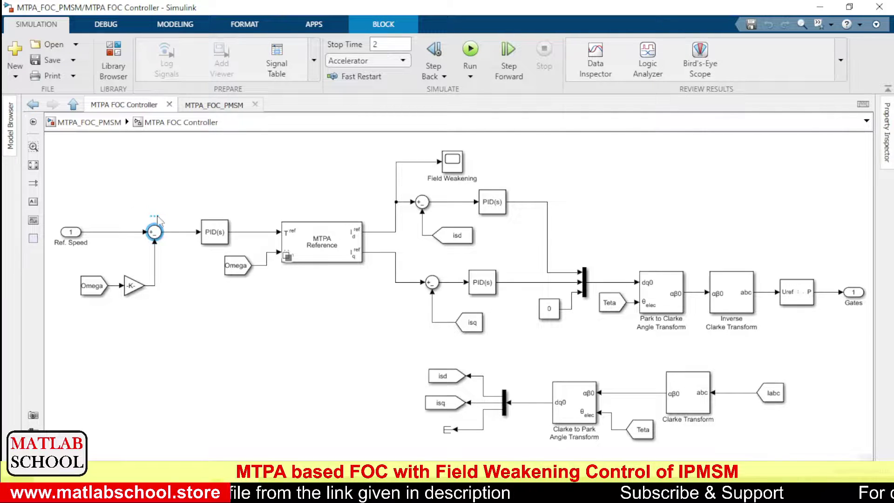
{"action": "mouse_move", "coordinate": [158, 217]}
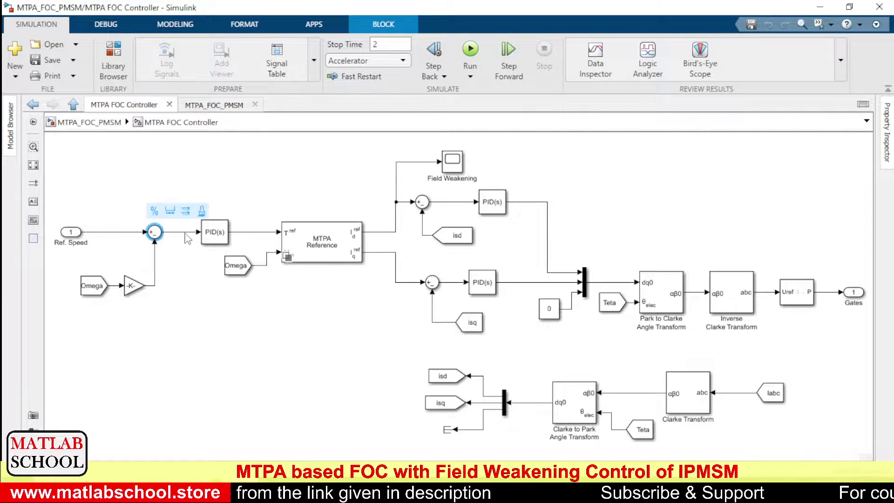
{"action": "left_click", "coordinate": [219, 232]}
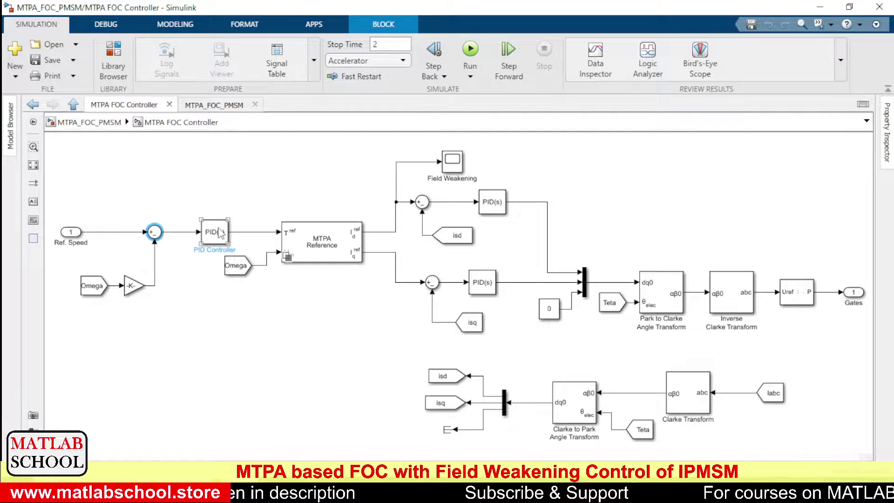
{"action": "left_click", "coordinate": [264, 209]}
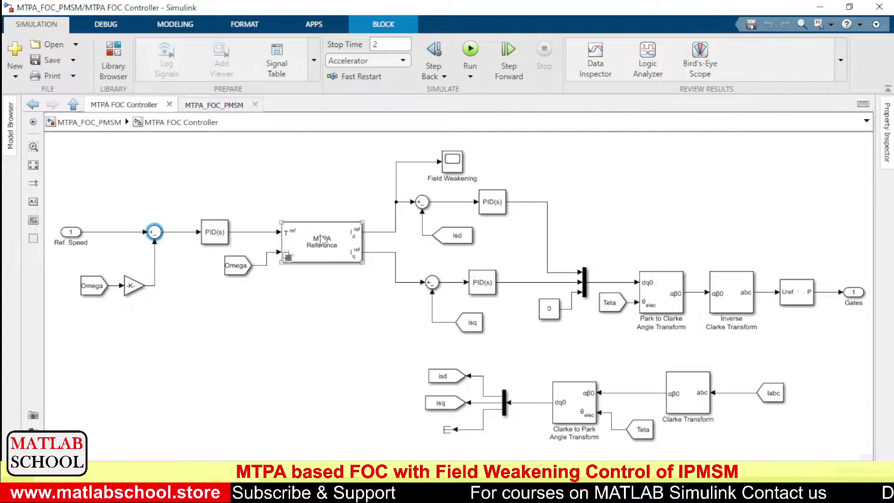
Step: Examine the MTPA Reference block's torque reference input and trace its d-axis current reference to the comparison with isd
{"action": "left_click", "coordinate": [298, 228]}
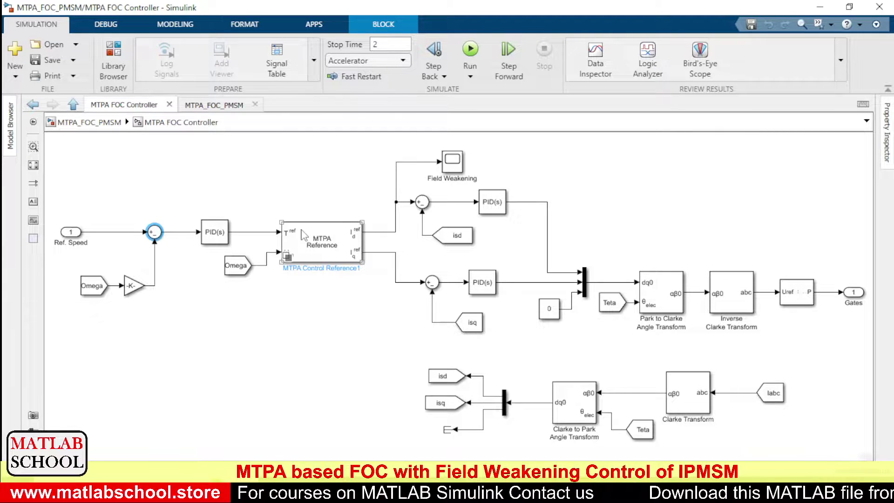
{"action": "left_click", "coordinate": [309, 219]}
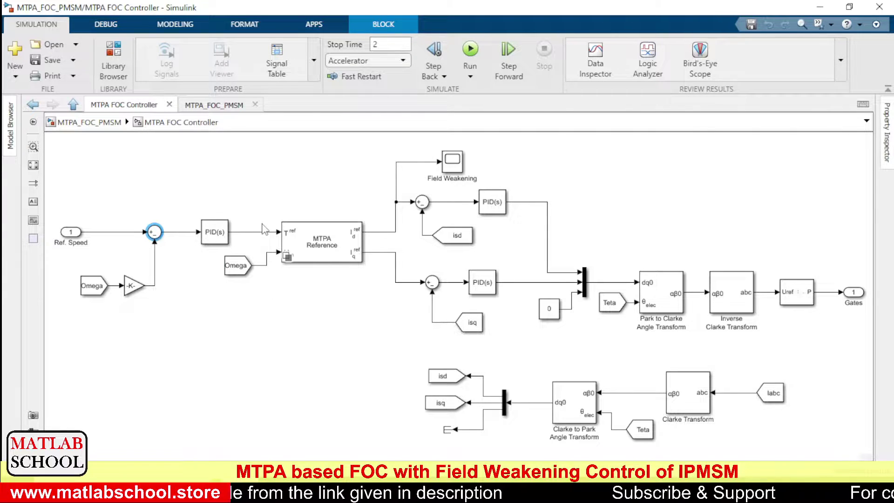
{"action": "left_click", "coordinate": [223, 236]}
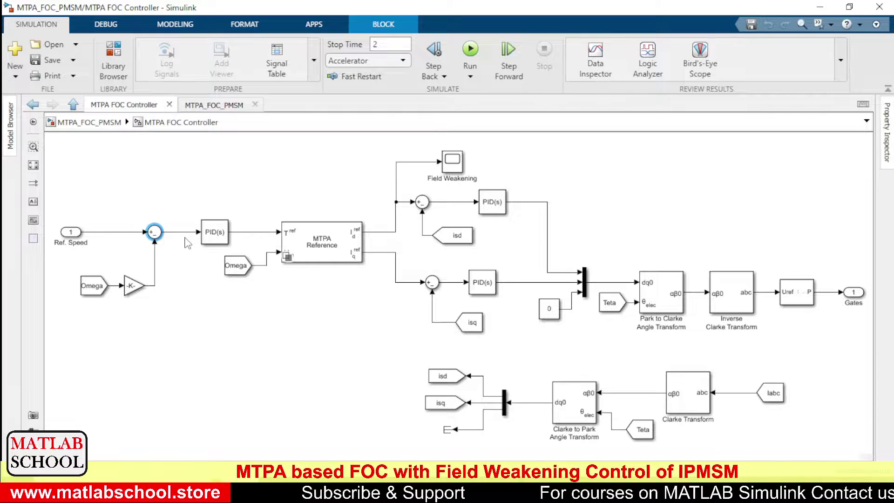
{"action": "left_click", "coordinate": [345, 190]}
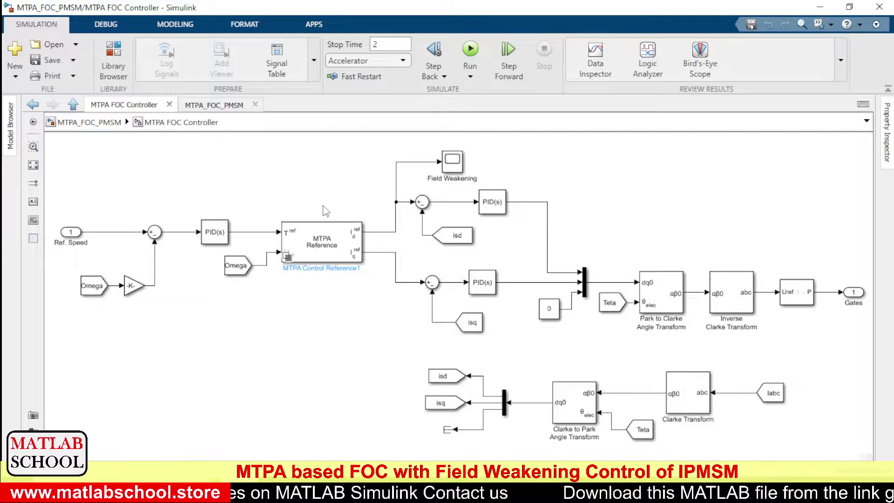
{"action": "left_click", "coordinate": [388, 233]}
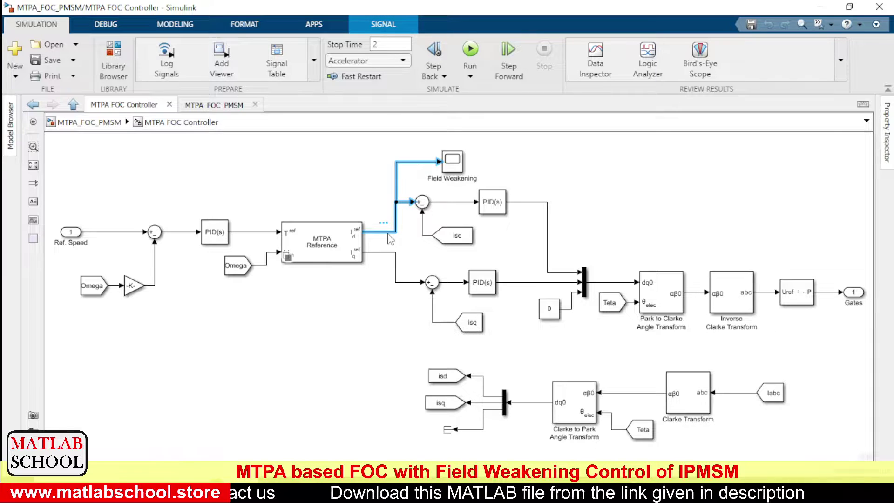
{"action": "left_click", "coordinate": [447, 235]}
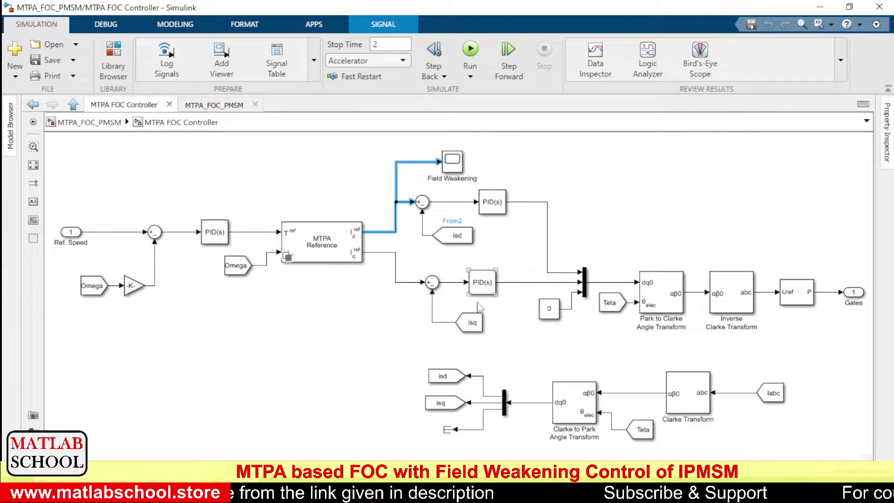
Step: Trace the current feedback path from Iabc through the Clarke Transform and Clarke to Park Angle Transform to the isd and isq tags
{"action": "left_click", "coordinate": [764, 396]}
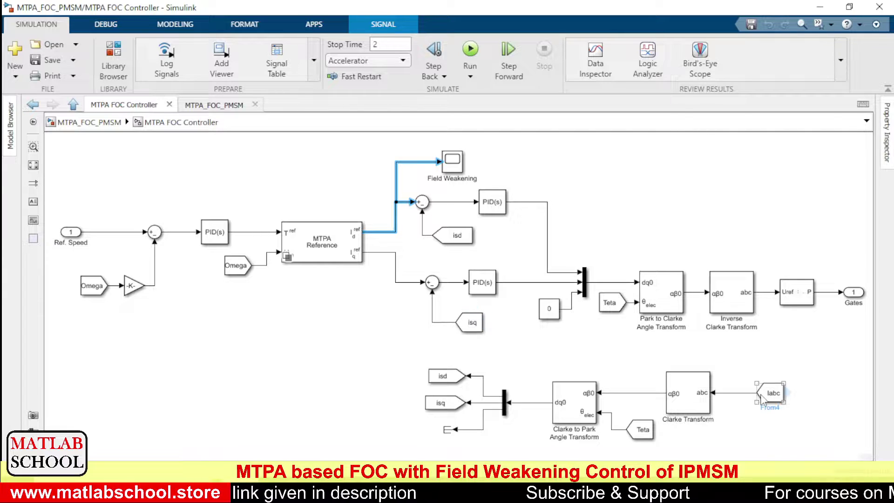
{"action": "left_click", "coordinate": [749, 420]}
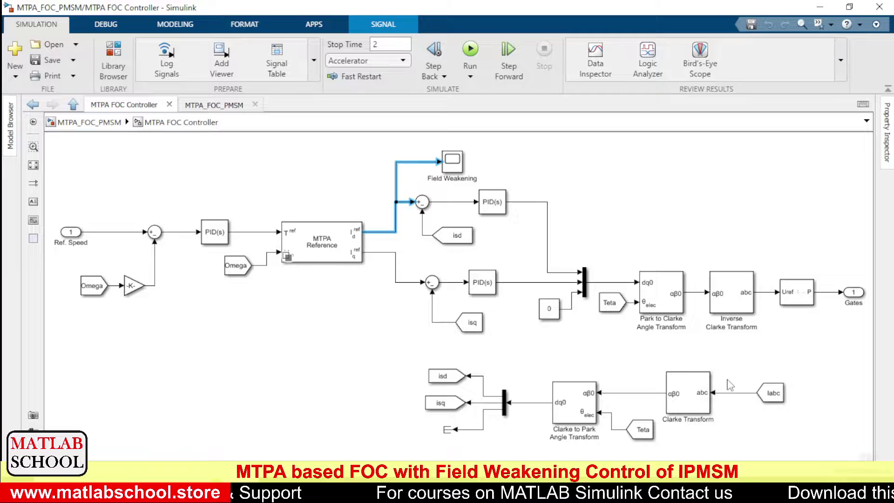
{"action": "left_click", "coordinate": [623, 371]}
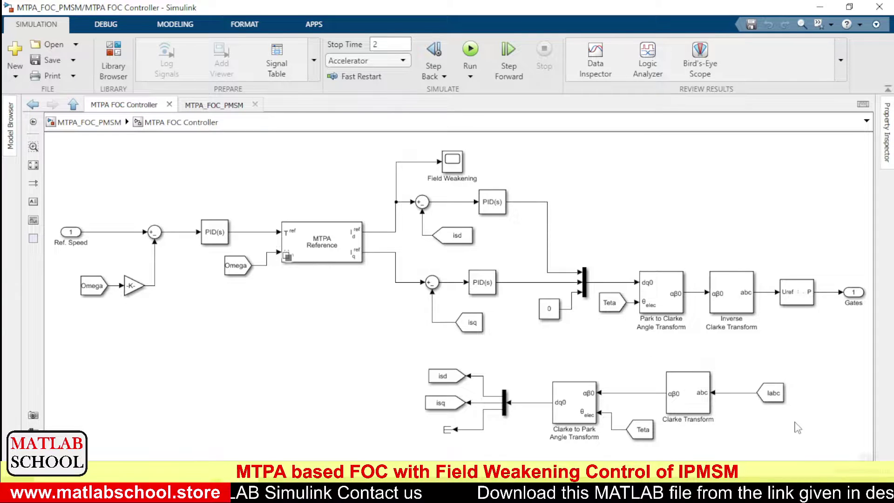
{"action": "left_click", "coordinate": [713, 418]}
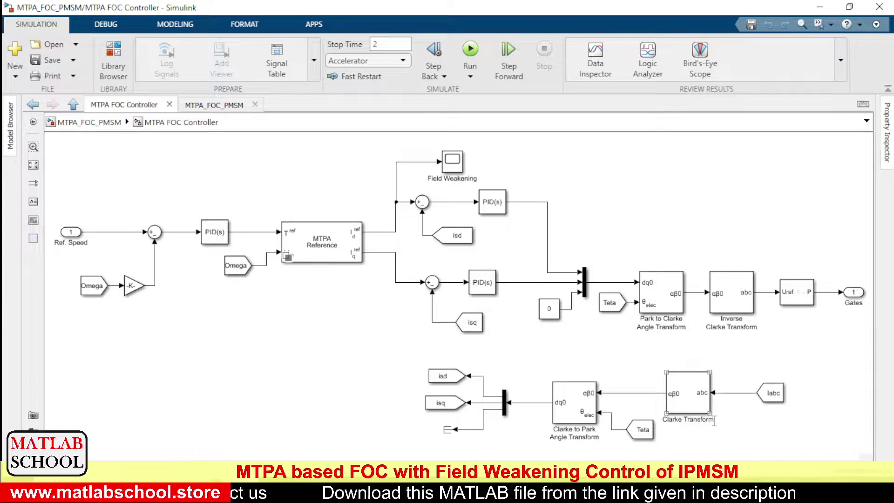
{"action": "left_click", "coordinate": [627, 379]}
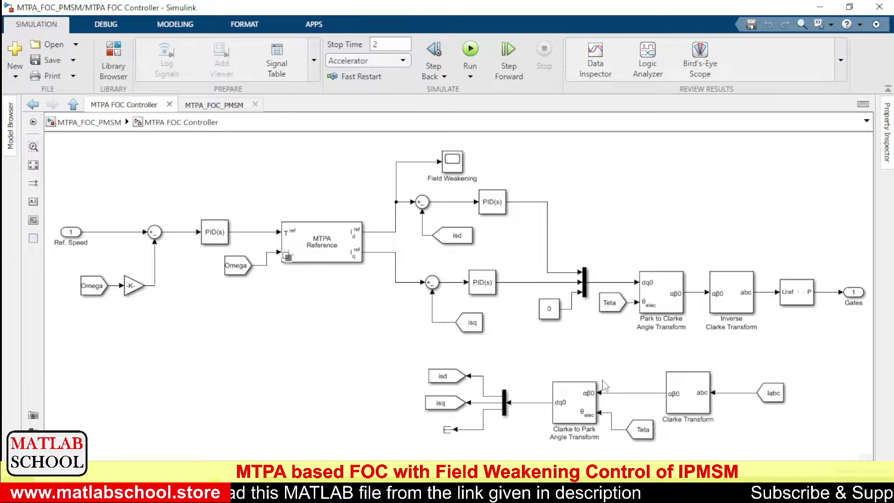
{"action": "left_click", "coordinate": [577, 401]}
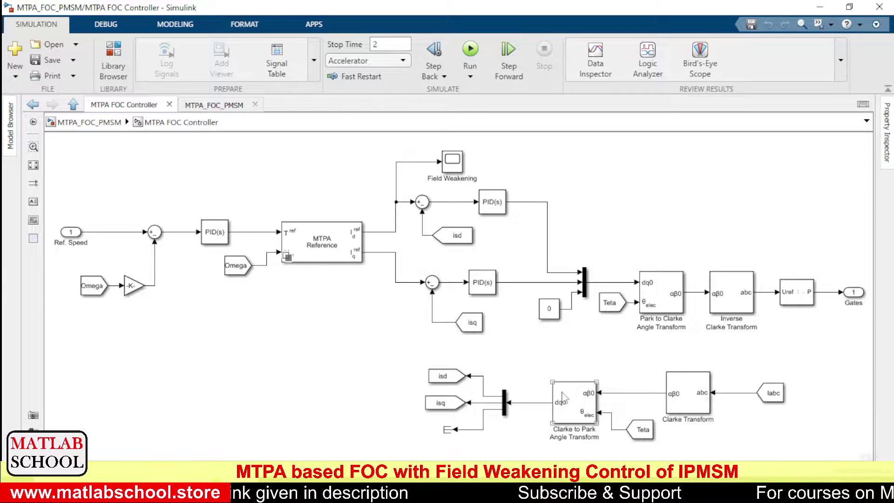
{"action": "left_click", "coordinate": [504, 376]}
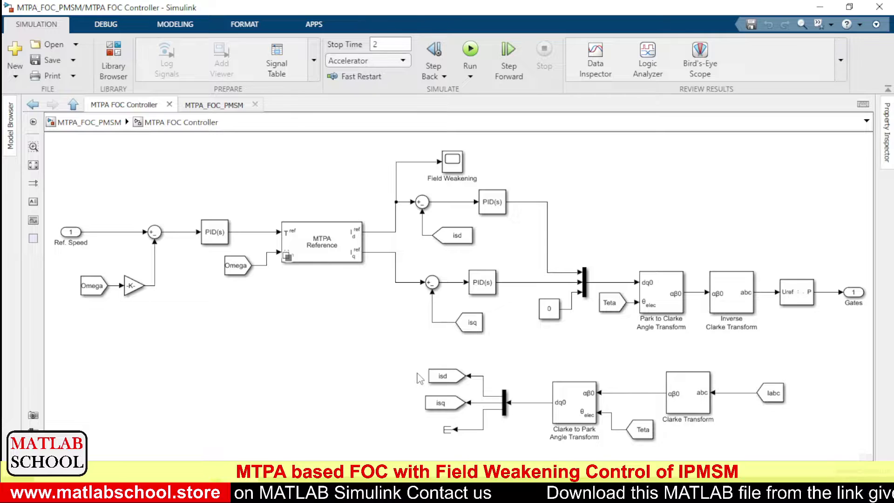
Step: Examine the isd feedback at the d-axis comparison and the current reference outputs of the MTPA Reference block
{"action": "left_click", "coordinate": [465, 235]}
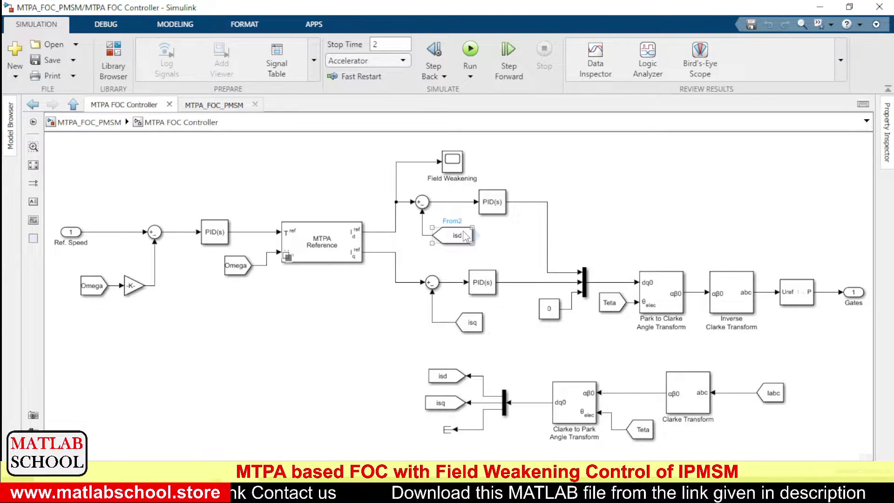
{"action": "left_click", "coordinate": [512, 254]}
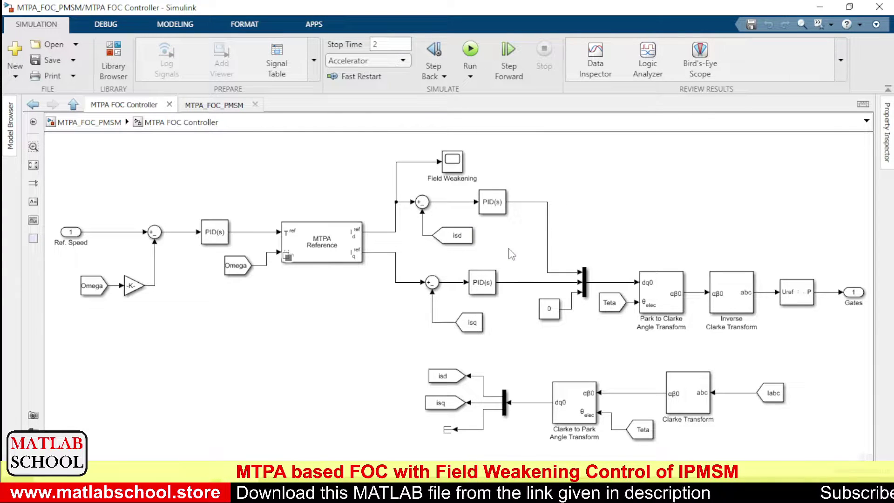
{"action": "left_click", "coordinate": [362, 243]}
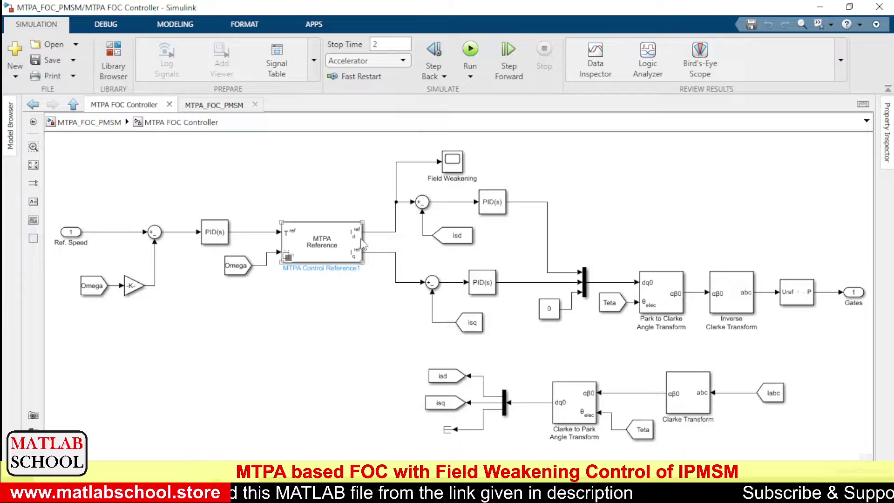
Step: Trace the d-axis and q-axis current errors through their PID blocks to the Park to Clarke Angle Transform
{"action": "left_click", "coordinate": [489, 203]}
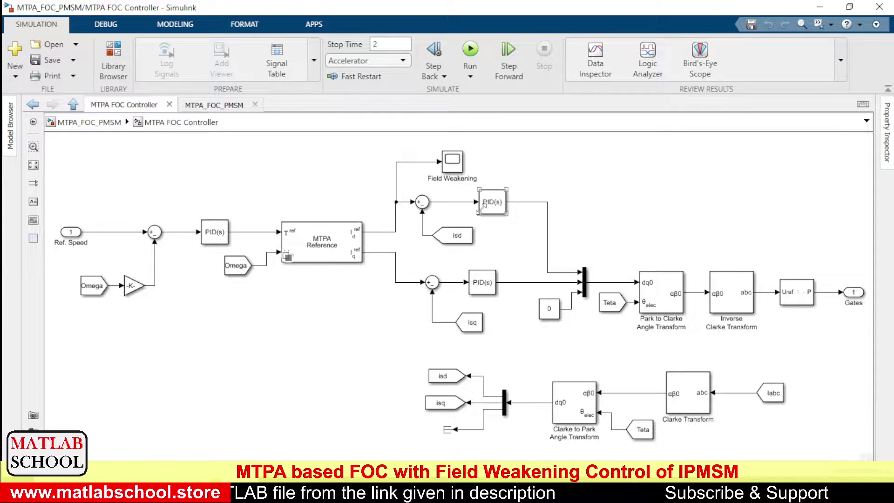
{"action": "left_click", "coordinate": [457, 212]}
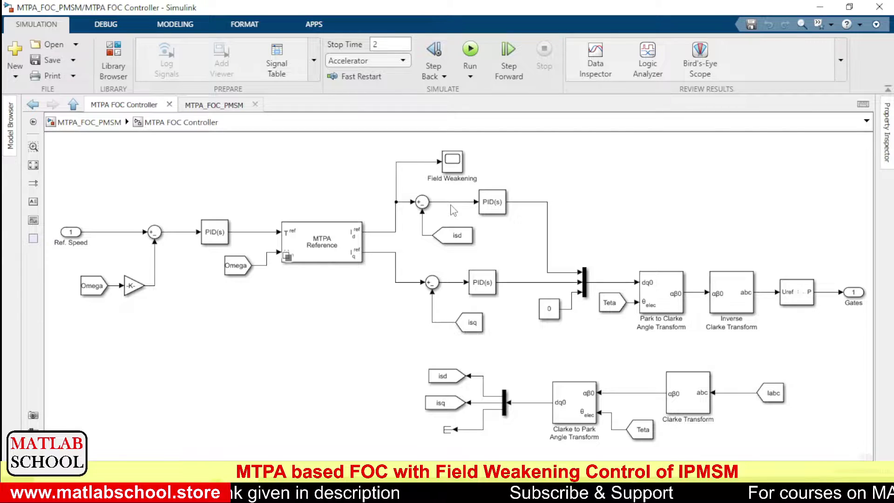
{"action": "left_click", "coordinate": [493, 207]}
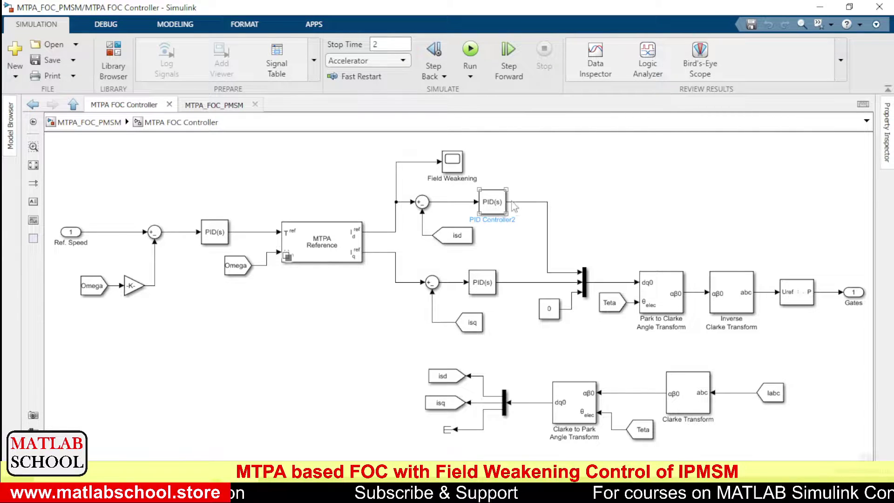
{"action": "left_click", "coordinate": [515, 251]}
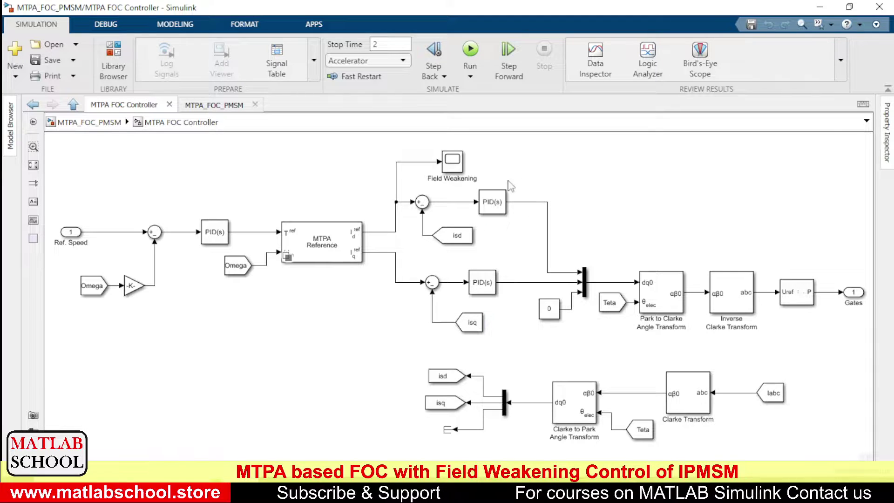
{"action": "left_click", "coordinate": [496, 203]}
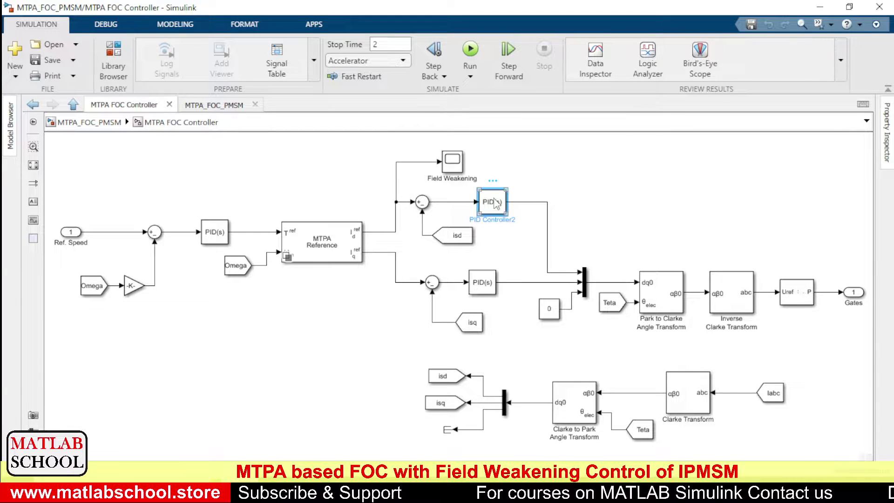
{"action": "left_click", "coordinate": [482, 283]}
{"action": "left_click", "coordinate": [595, 229]}
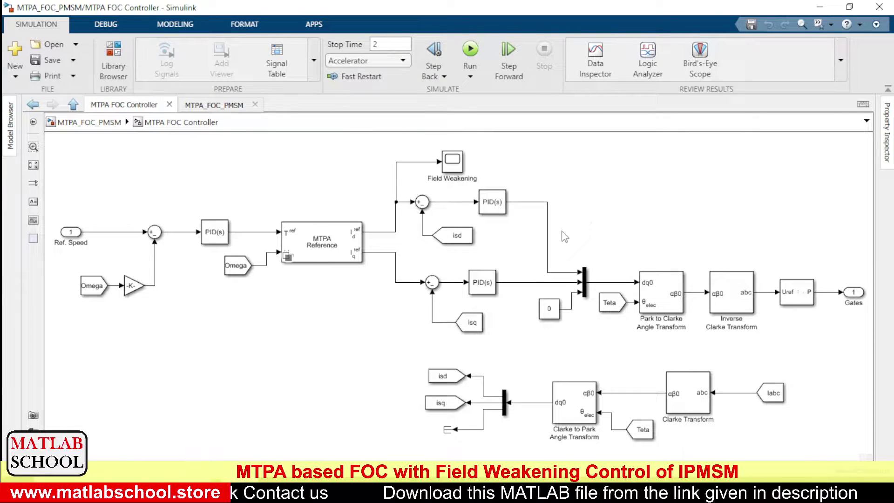
{"action": "left_click", "coordinate": [657, 300]}
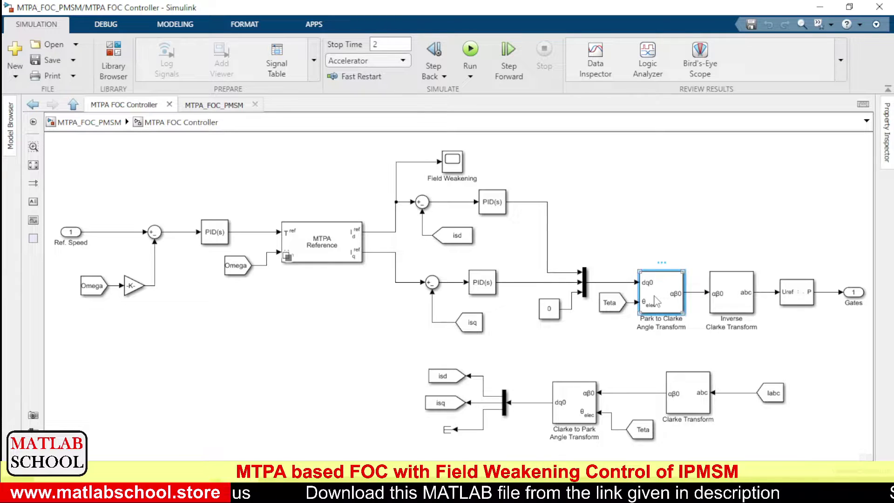
{"action": "left_click", "coordinate": [591, 199]}
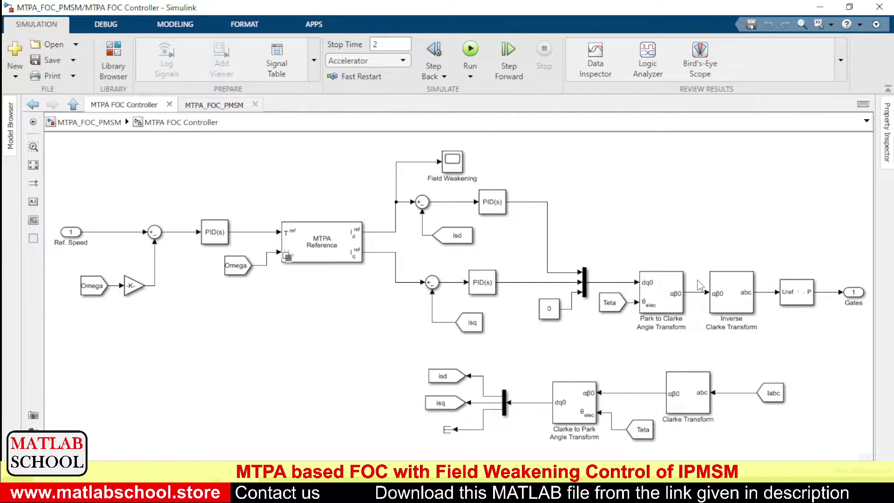
Step: Review the PWM Generator's carrier frequency and its minimum and maximum values in the block parameters, then close them
{"action": "left_click", "coordinate": [794, 294]}
{"action": "double_click", "coordinate": [794, 294]}
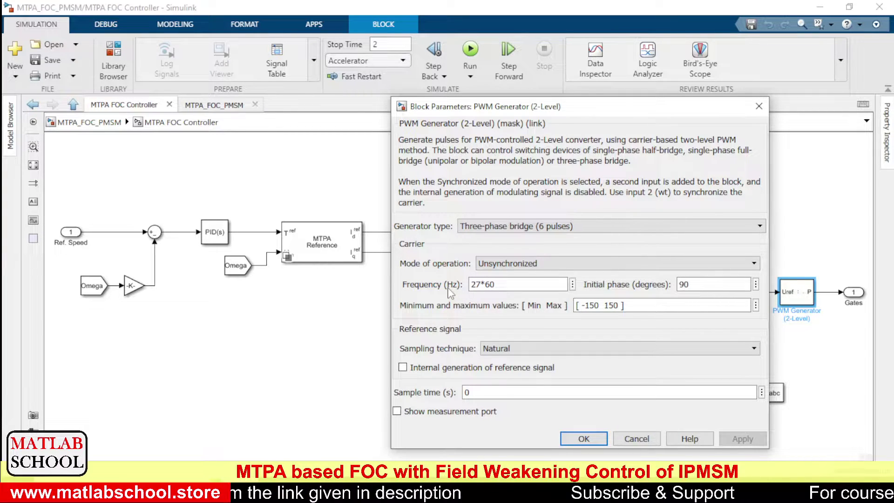
{"action": "double_click", "coordinate": [503, 286]}
{"action": "left_click", "coordinate": [503, 287]}
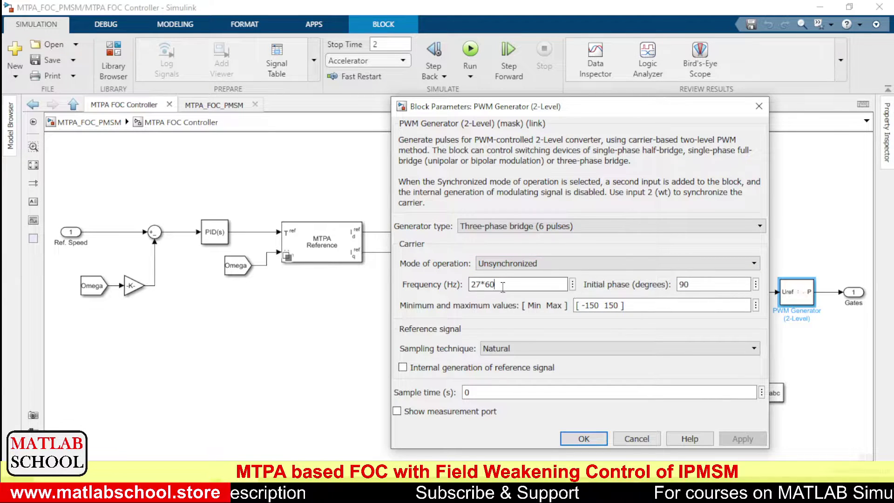
{"action": "double_click", "coordinate": [632, 306]}
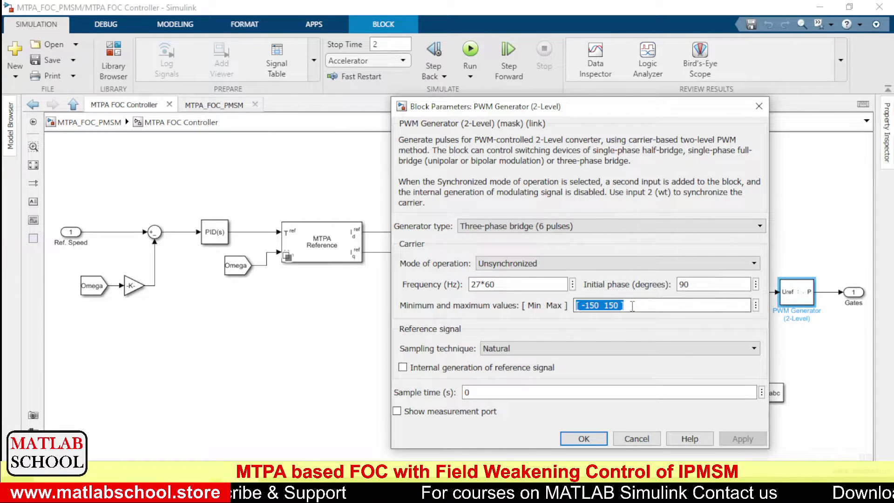
{"action": "left_click", "coordinate": [633, 306]}
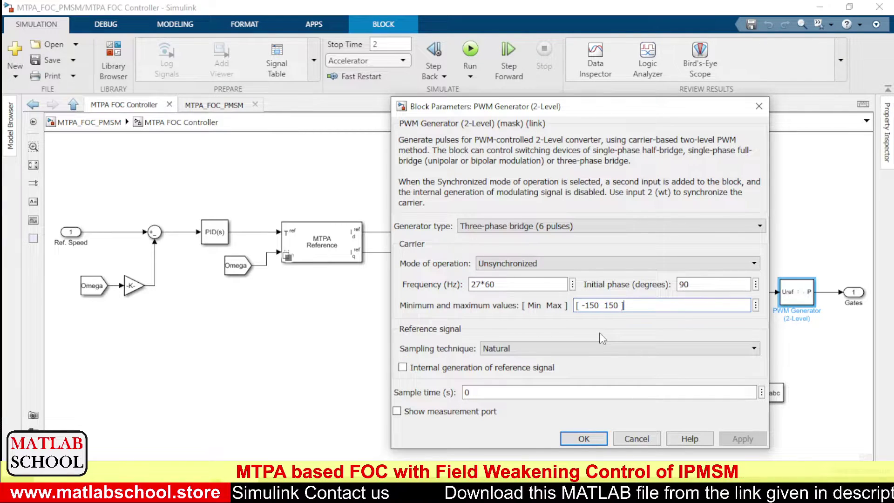
{"action": "left_click", "coordinate": [583, 439]}
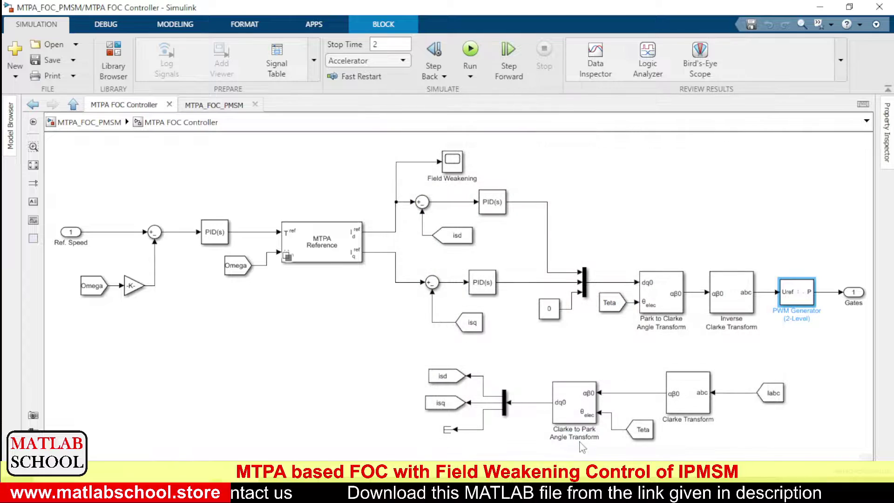
{"action": "left_click", "coordinate": [847, 340]}
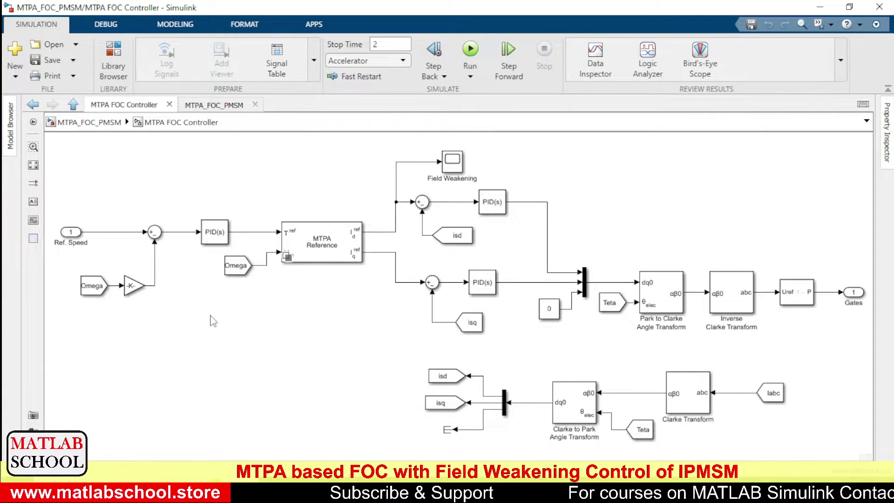
Step: Return to the top-level MTPA_FOC_PMSM model and run the simulation
{"action": "left_click", "coordinate": [96, 126]}
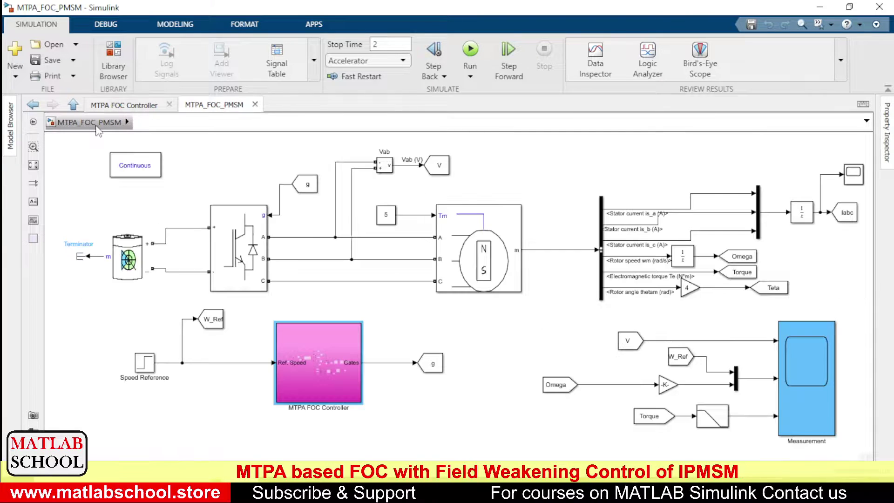
{"action": "left_click", "coordinate": [514, 188]}
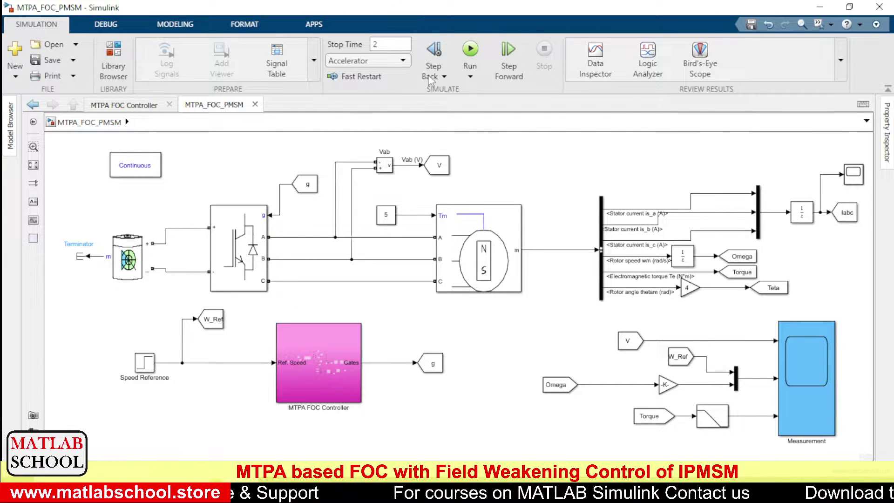
{"action": "left_click", "coordinate": [472, 50]}
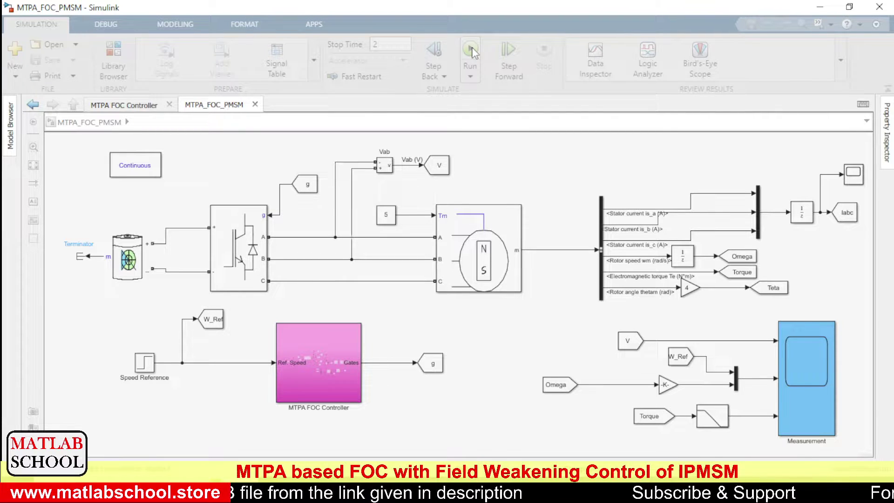
{"action": "left_click", "coordinate": [471, 50]}
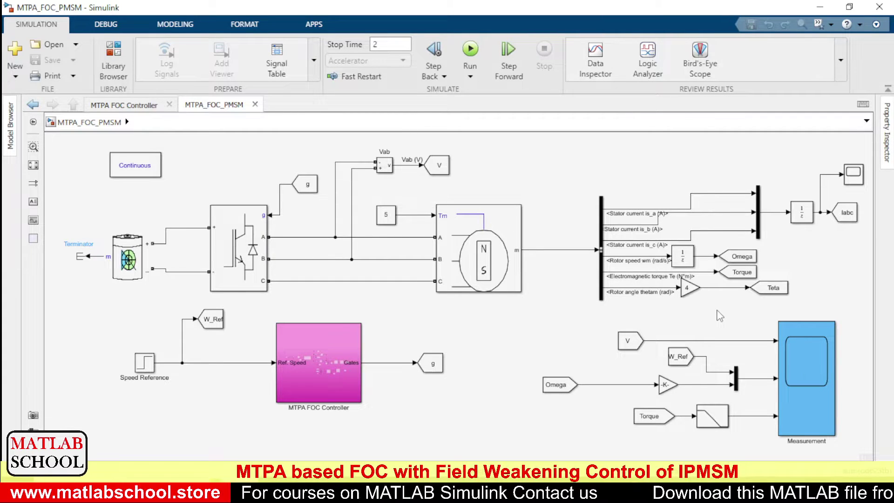
{"action": "key", "text": "ctrl+t"}
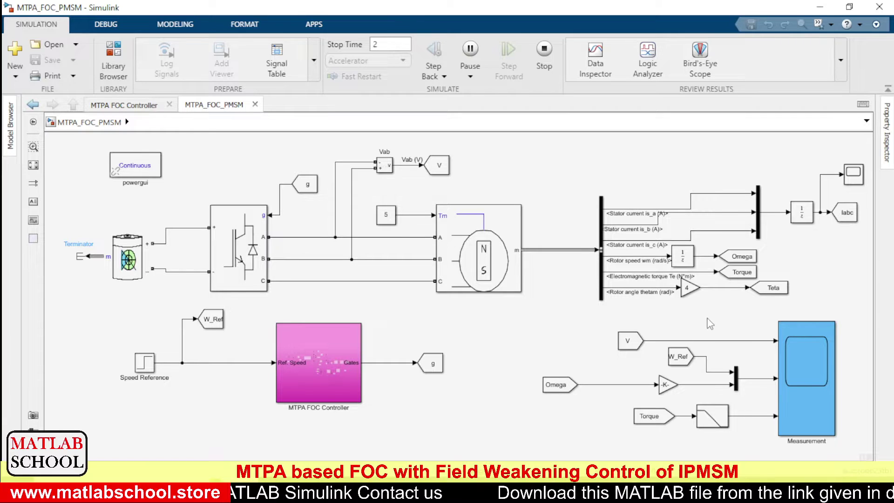
Step: Examine the voltage, speed and torque waveforms in the Measurement scope and return to the model
{"action": "left_click", "coordinate": [788, 363]}
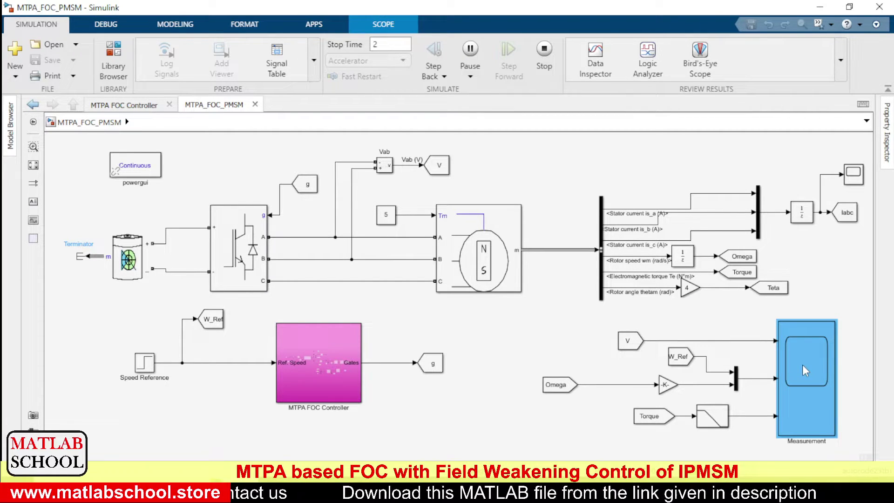
{"action": "double_click", "coordinate": [803, 364]}
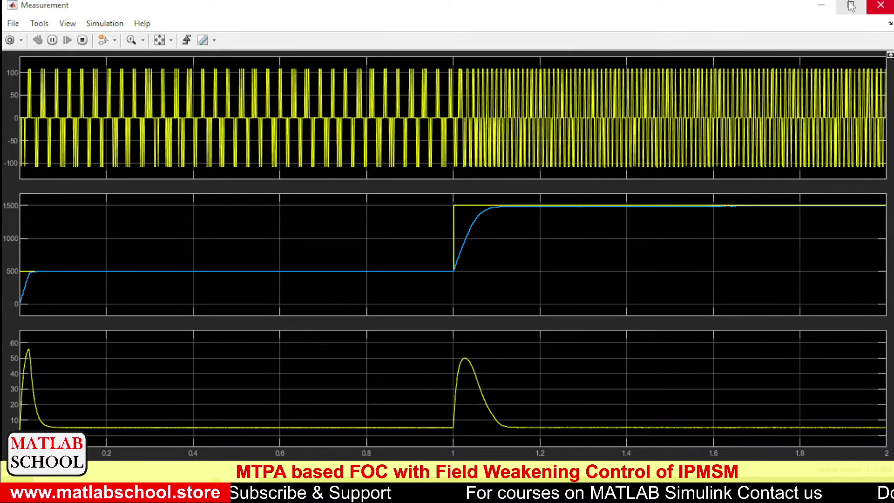
{"action": "left_click", "coordinate": [821, 5]}
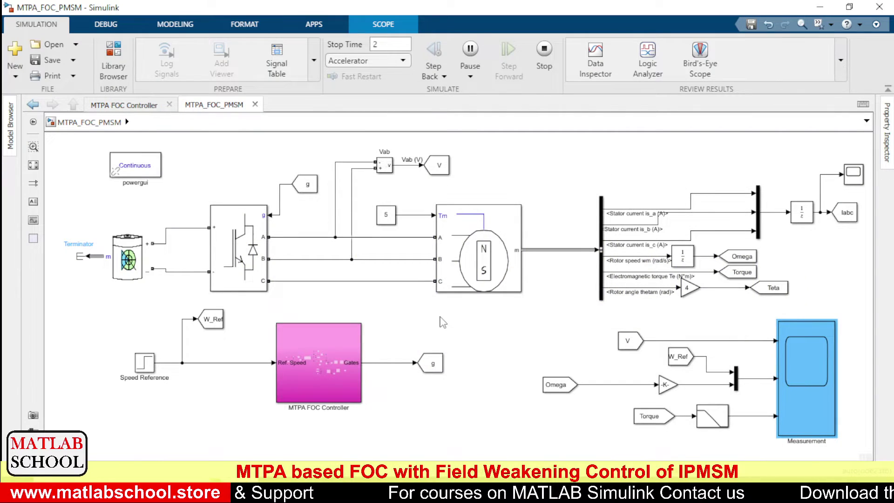
{"action": "left_click", "coordinate": [515, 360]}
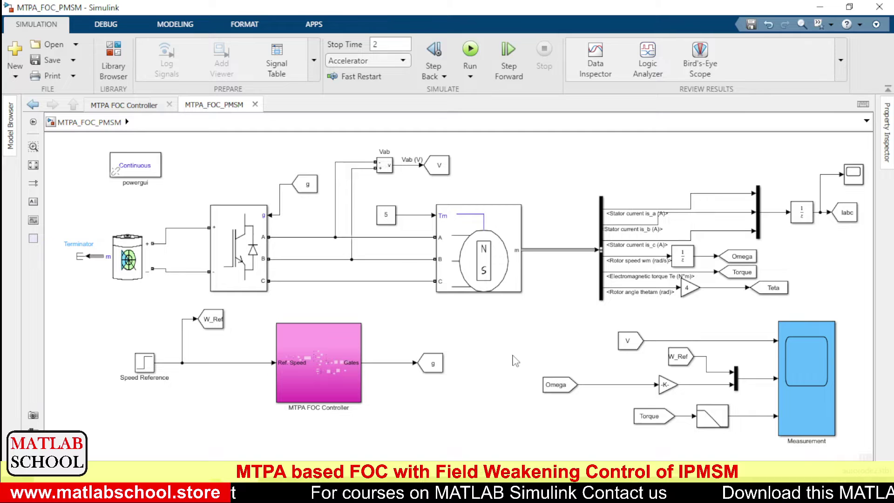